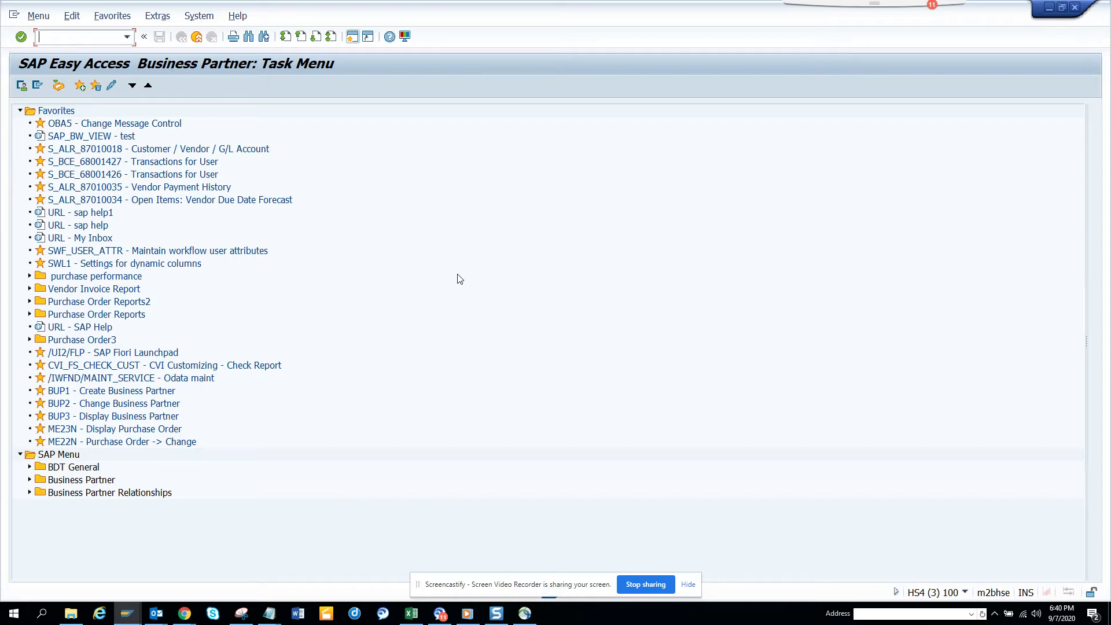
Enter /nolmb in the command field by picking it from the command history
{"action": "left_click", "coordinate": [127, 38]}
{"action": "left_click", "coordinate": [91, 64]}
{"action": "left_click", "coordinate": [99, 38]}
Run /nolmb to open Inventory Management and Physical Inventory, then switch to the other Display IMG session
{"action": "key", "text": "Return"}
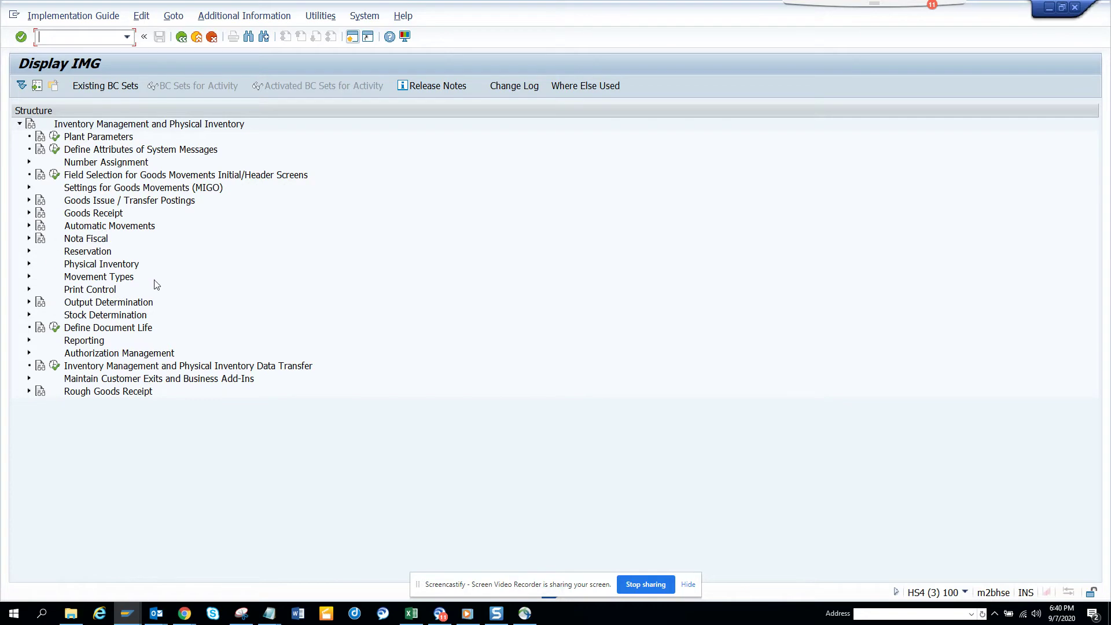
{"action": "key", "text": "alt+Tab"}
{"action": "key", "text": "alt+Tab"}
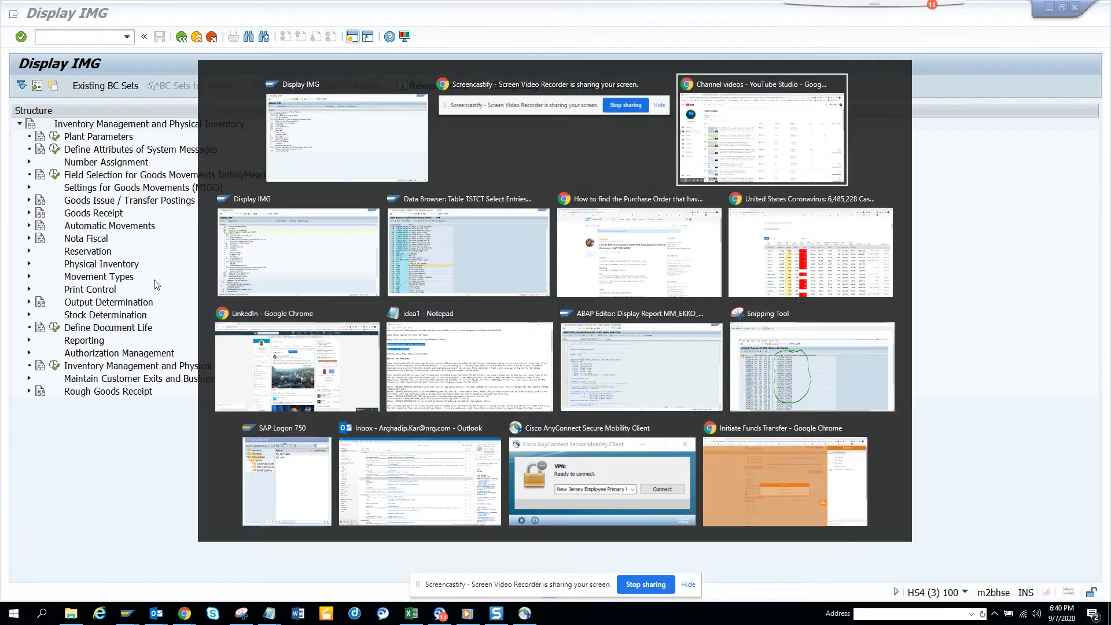
{"action": "key", "text": "alt+Tab"}
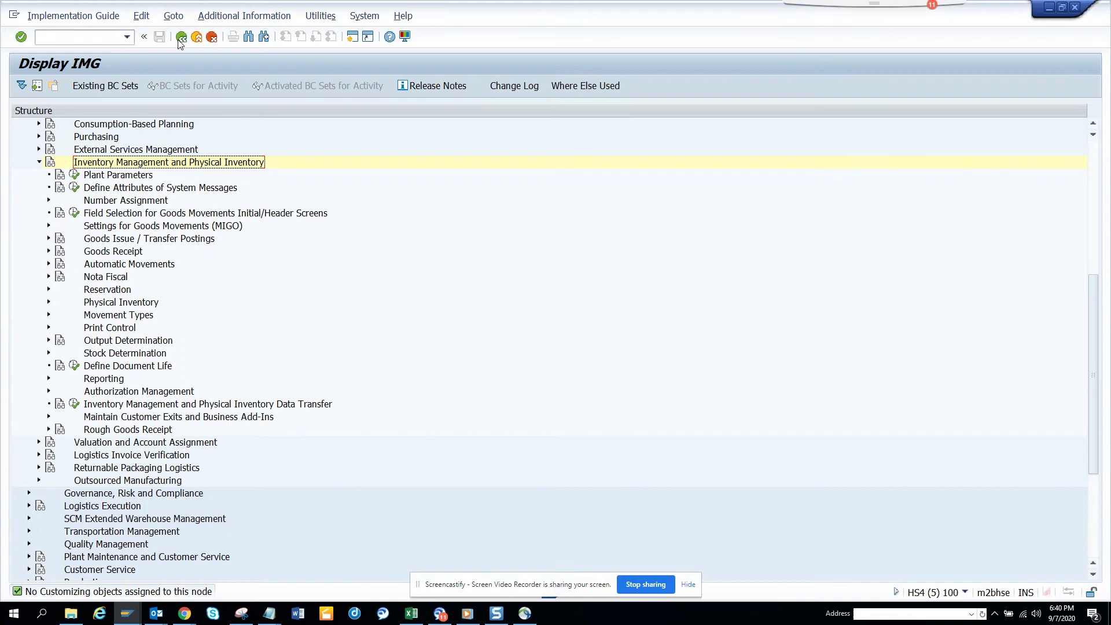
Go back to Customizing: Execute Project, run /nspro, and open the SAP Reference IMG
{"action": "left_click", "coordinate": [181, 39]}
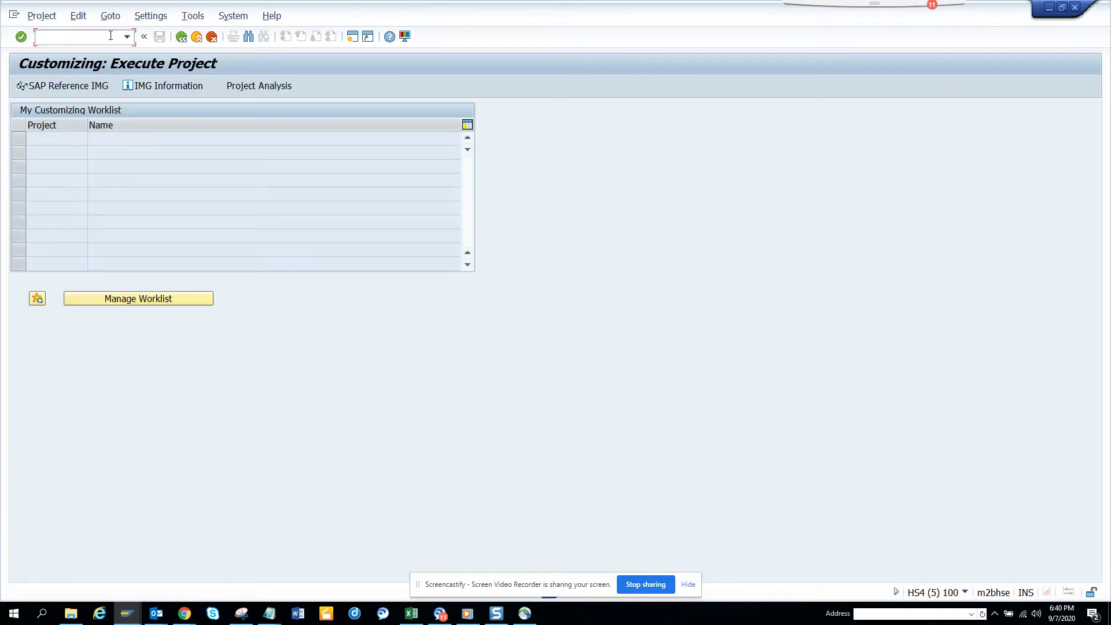
{"action": "type", "text": "/nspro"}
{"action": "key", "text": "Return"}
{"action": "left_click", "coordinate": [82, 85]}
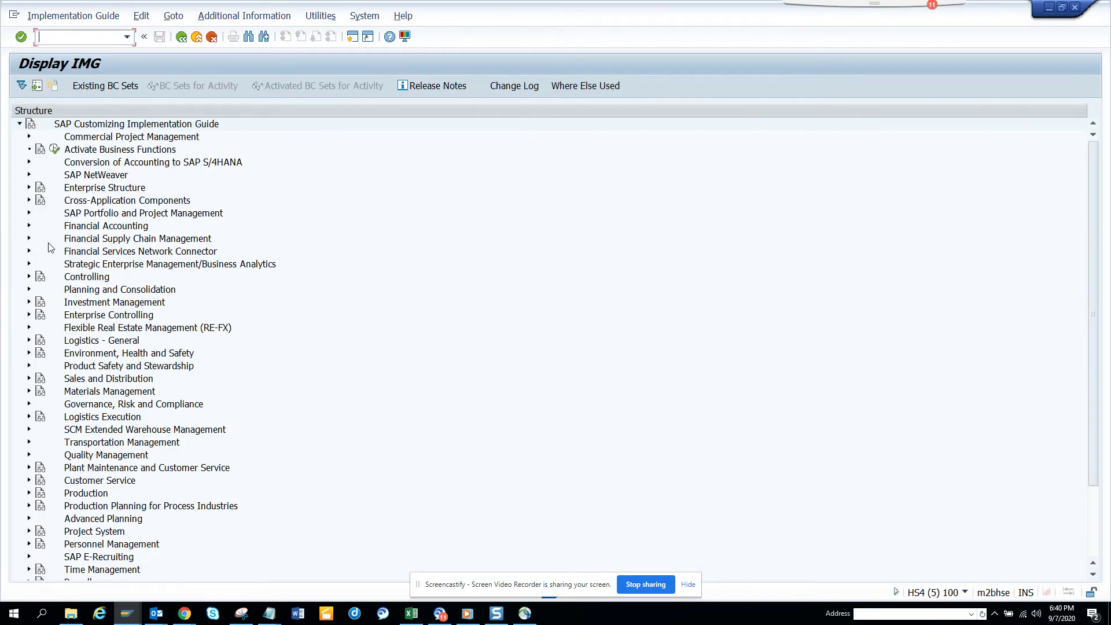
Expand Materials Management and Inventory Management and Physical Inventory, then switch to the HS4 (3) session
{"action": "left_click", "coordinate": [29, 391]}
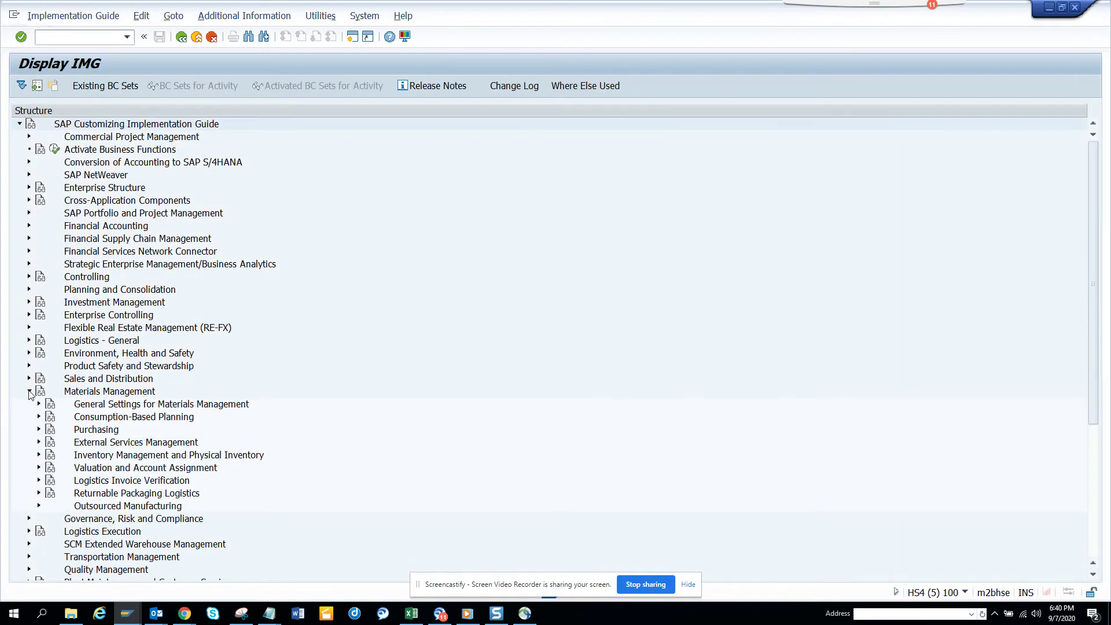
{"action": "left_click", "coordinate": [39, 455]}
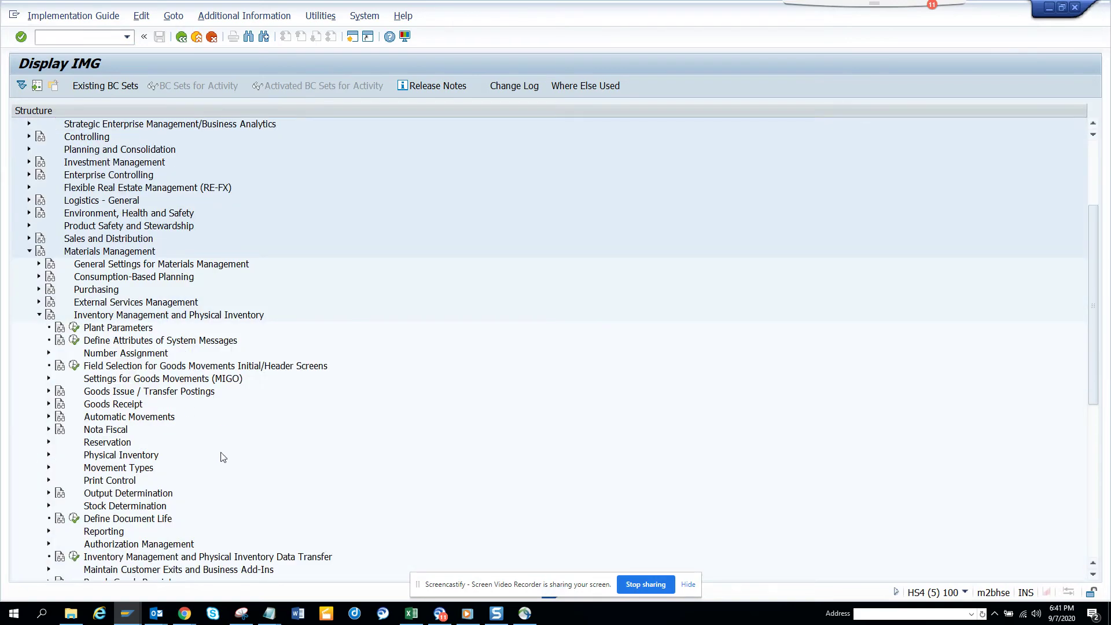
{"action": "key", "text": "alt+Tab"}
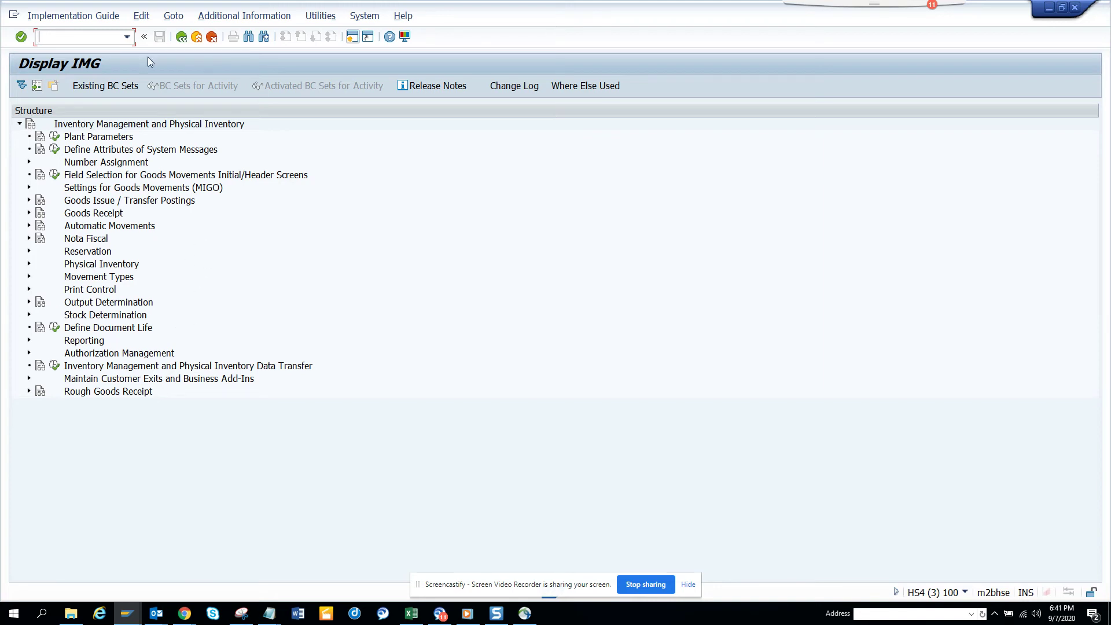
Re-enter /nolmb in the command field from the command history list
{"action": "left_click", "coordinate": [127, 37]}
{"action": "left_click", "coordinate": [105, 52]}
{"action": "left_click", "coordinate": [129, 37]}
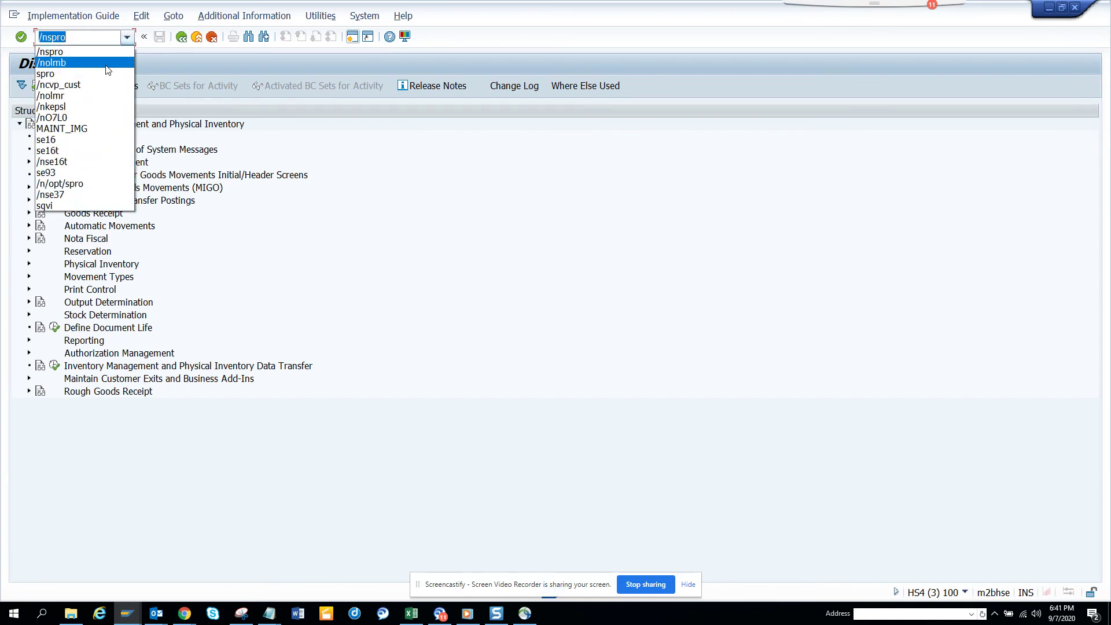
{"action": "left_click", "coordinate": [106, 65]}
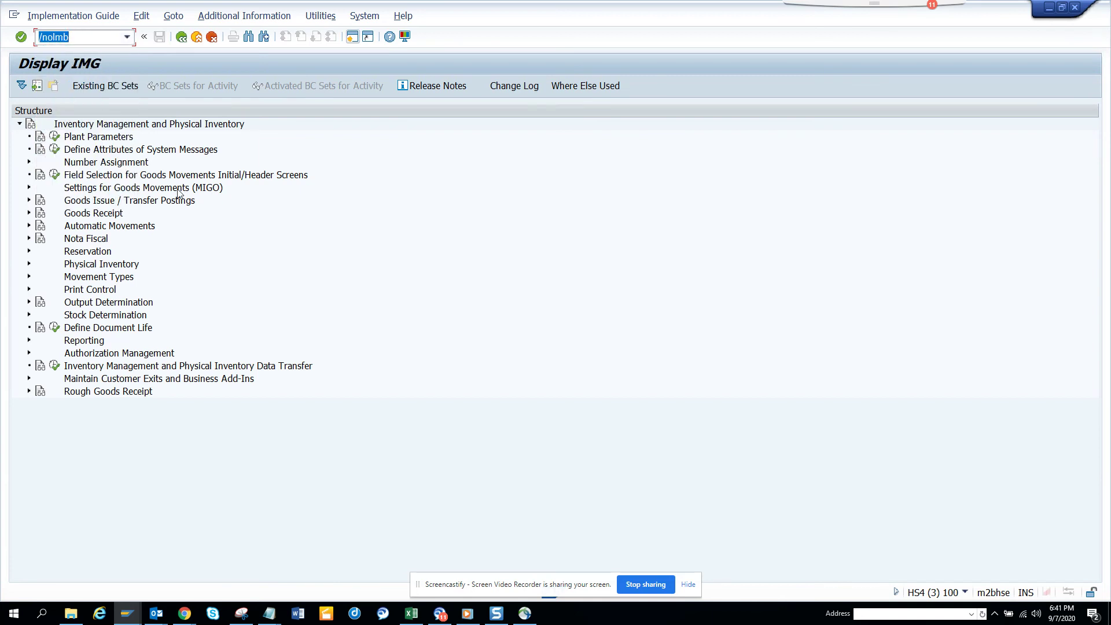